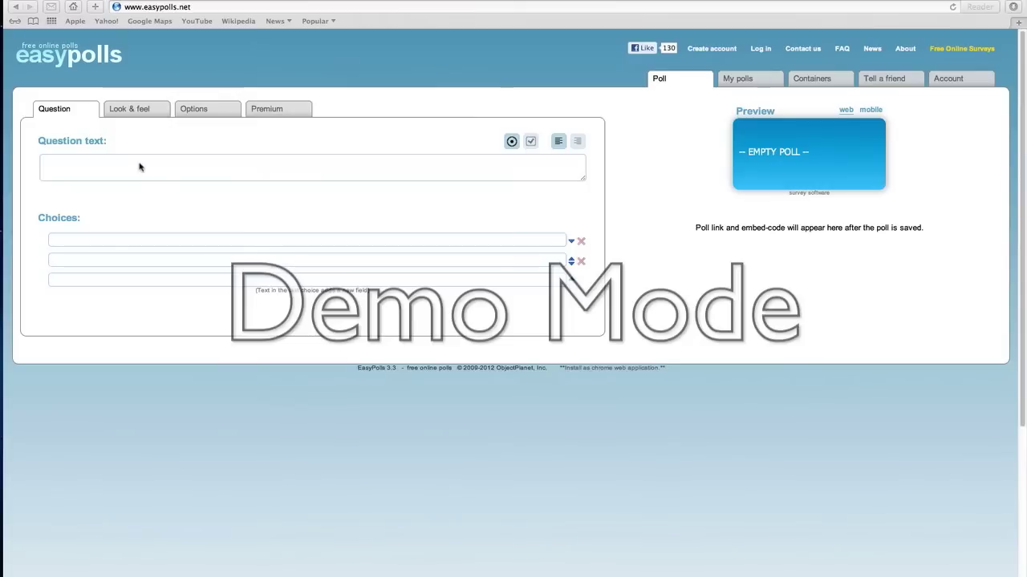
# Focus the browser page and place the cursor in the new poll's empty Question field
pyautogui.click(307, 206)
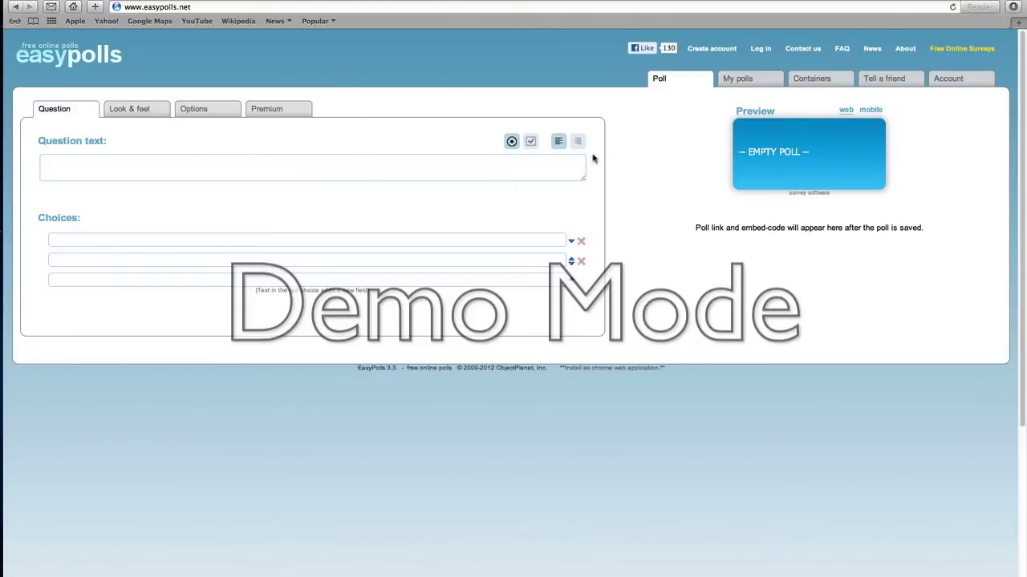
pyautogui.click(166, 168)
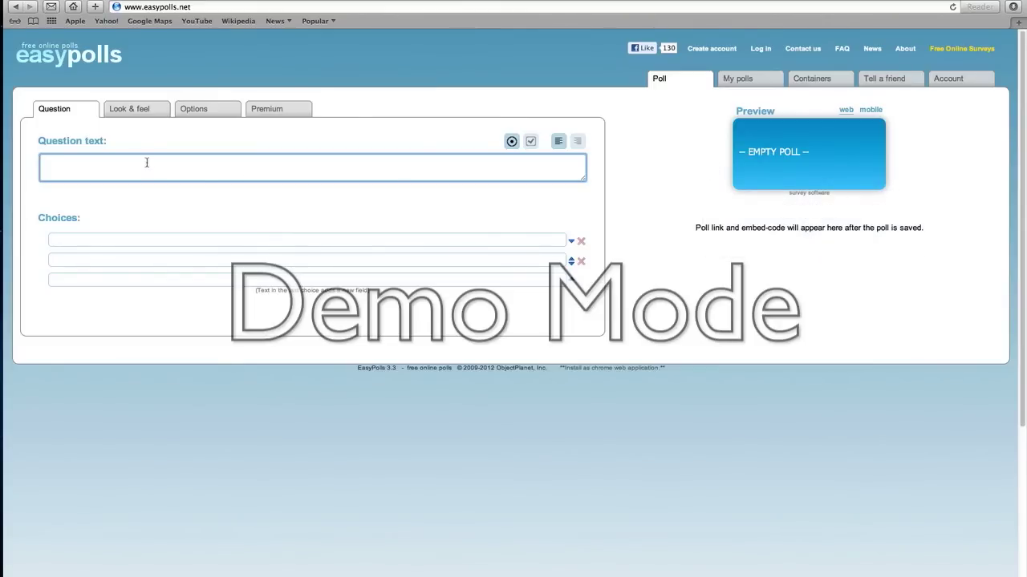
# Enter the question 'What do you like?' with first choices Nothing and Something
pyautogui.write('ow')
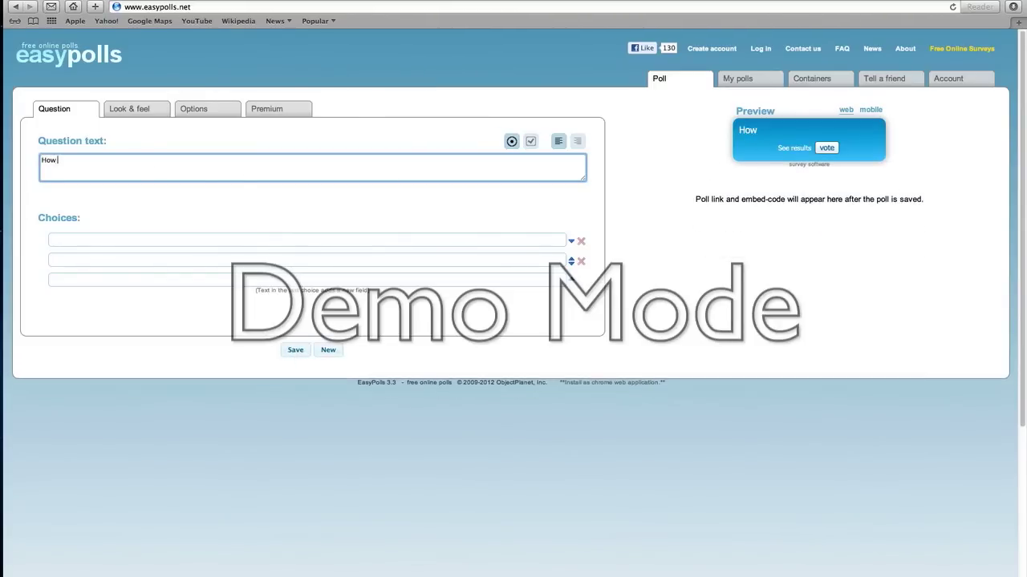
pyautogui.press('BackSpace')
pyautogui.press('BackSpace')
pyautogui.press('BackSpace')
pyautogui.press('BackSpace')
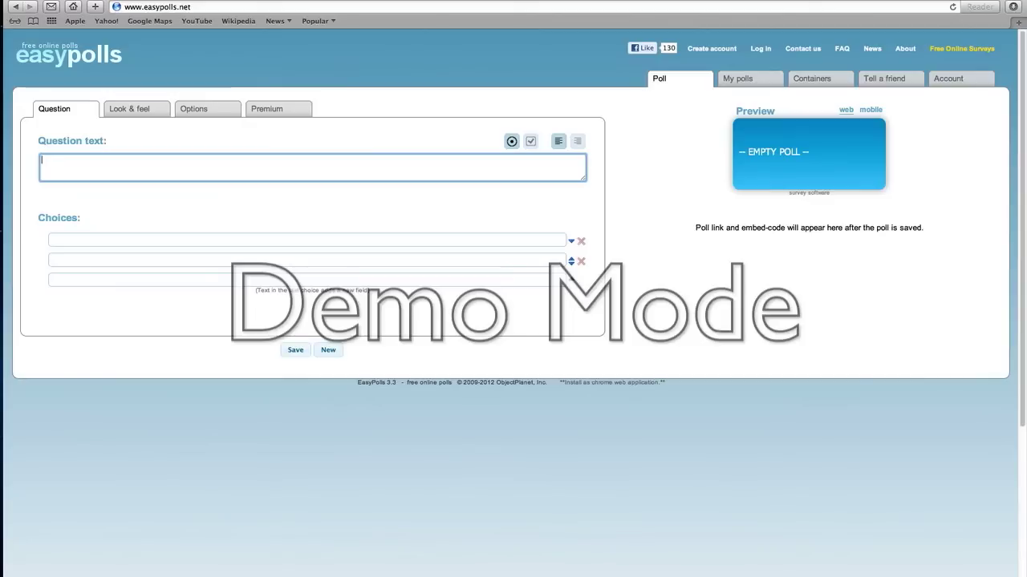
pyautogui.write('Wha')
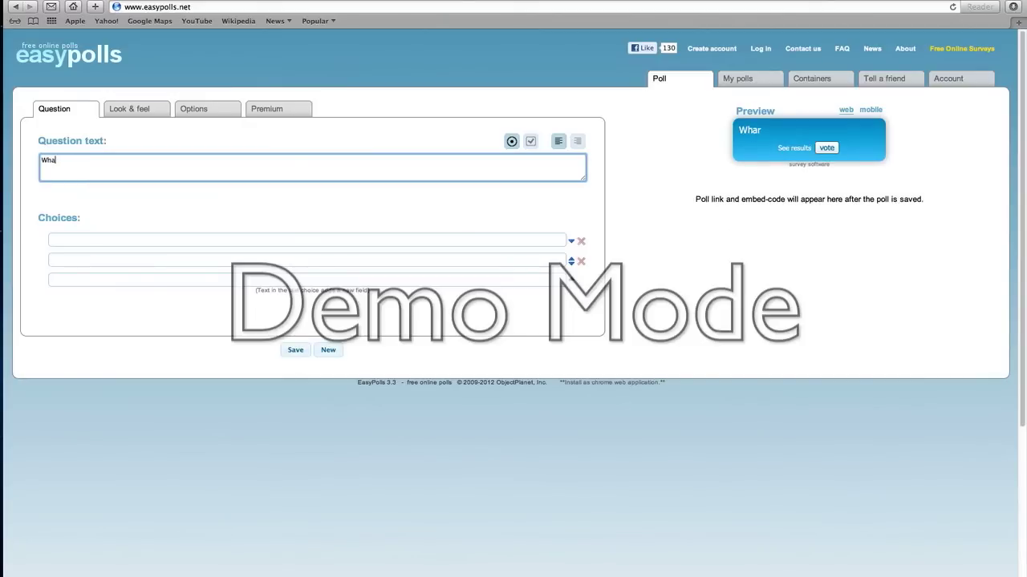
pyautogui.write('rdo you like?')
pyautogui.click(148, 239)
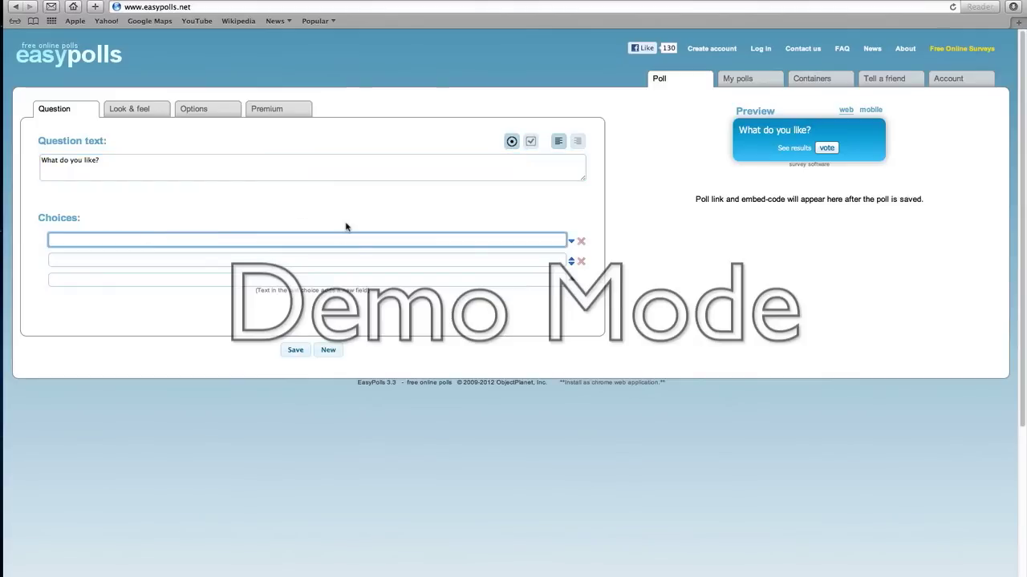
pyautogui.write('NOthing')
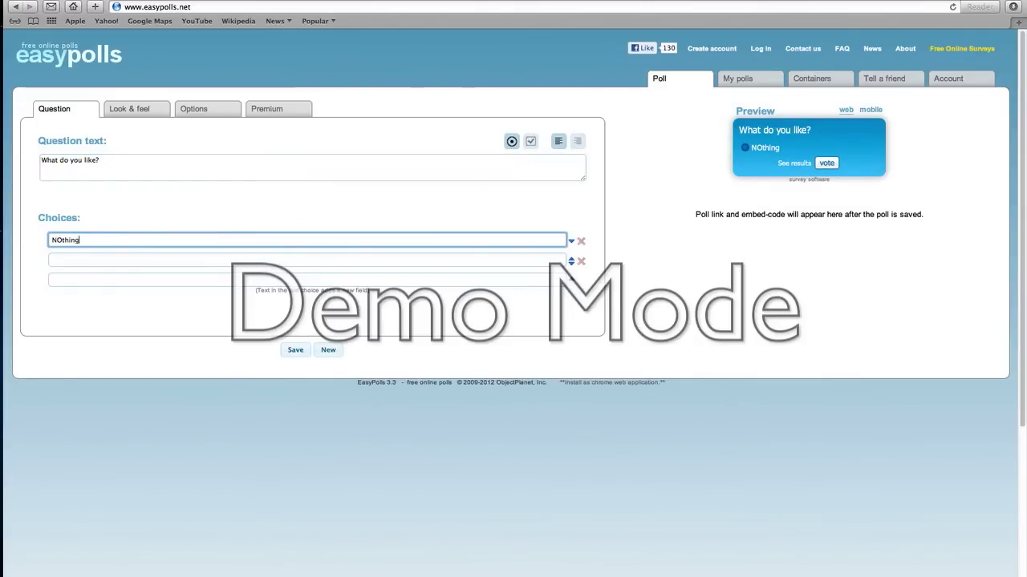
pyautogui.press('BackSpace')
pyautogui.press('BackSpace')
pyautogui.write('othnig')
pyautogui.write('g')
pyautogui.click(140, 261)
pyautogui.write('Something')
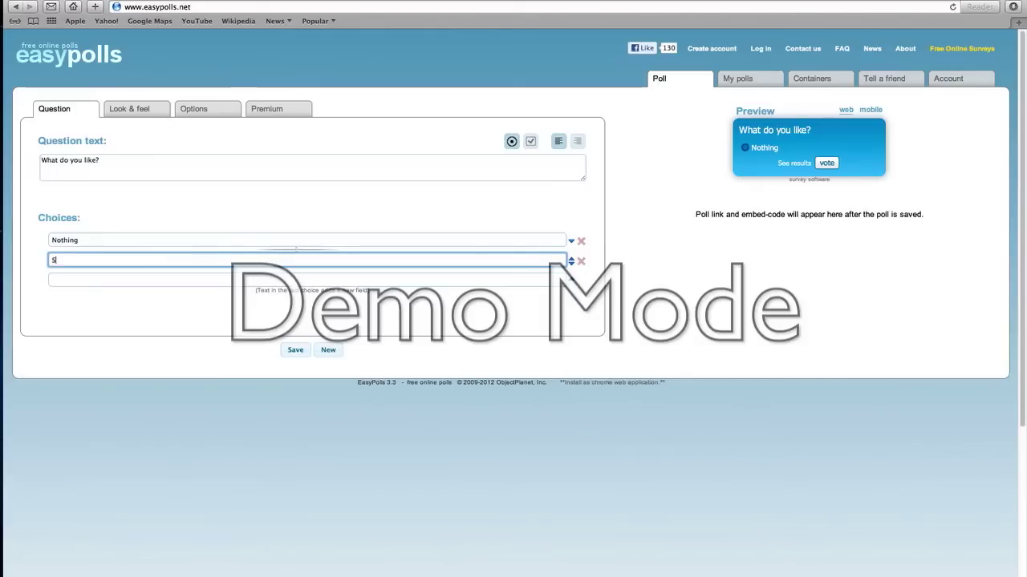
# Fill choices three through six with a placeholder 'f'
pyautogui.click(170, 280)
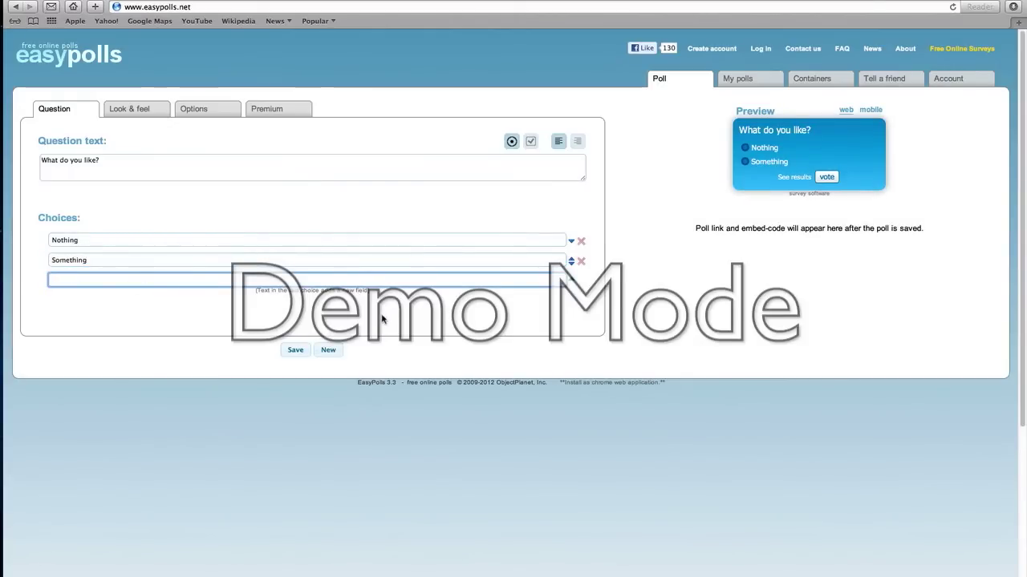
pyautogui.write('f')
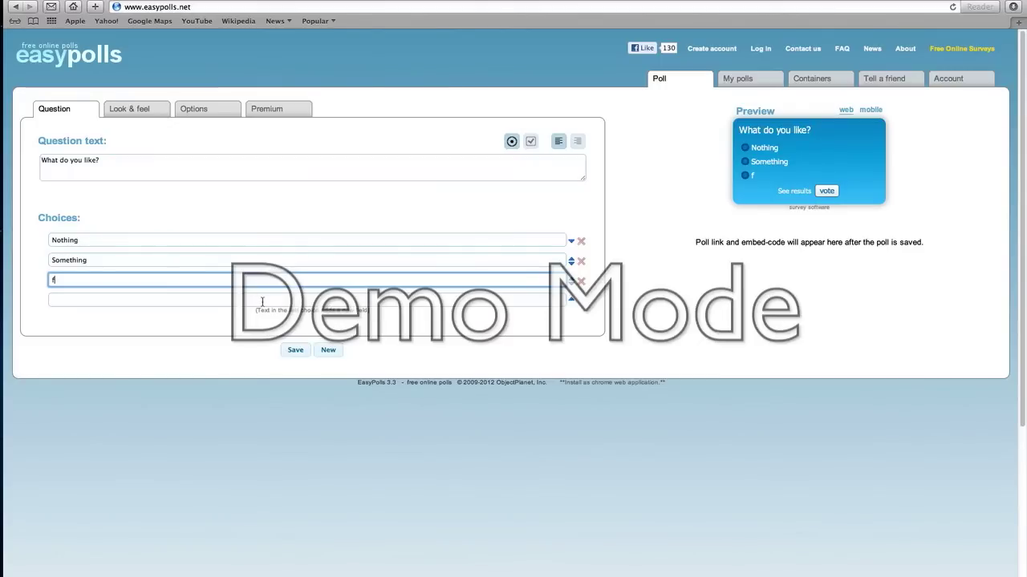
pyautogui.press('Tab')
pyautogui.write('f')
pyautogui.press('Tab')
pyautogui.write('f')
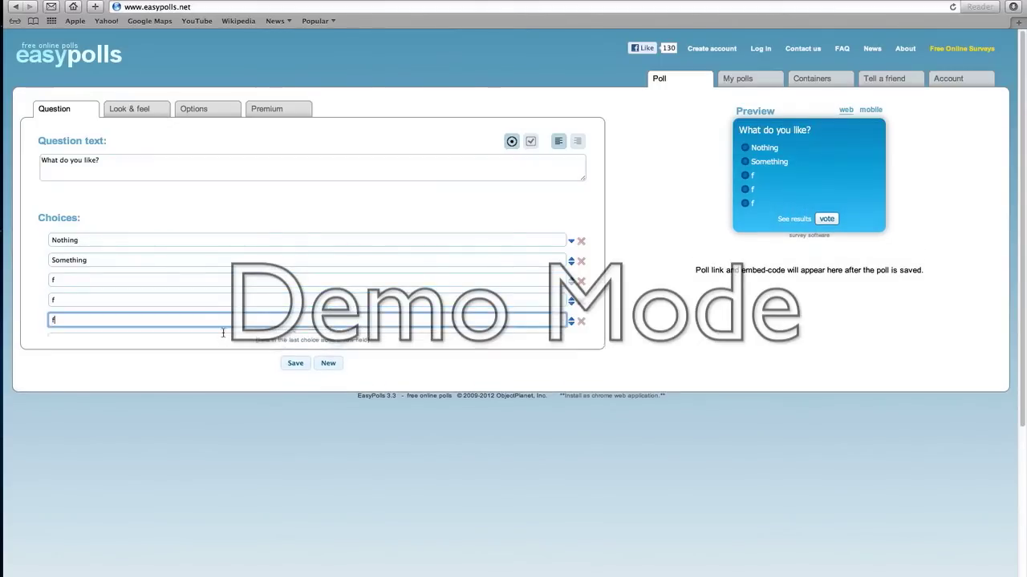
pyautogui.press('Tab')
pyautogui.write('f')
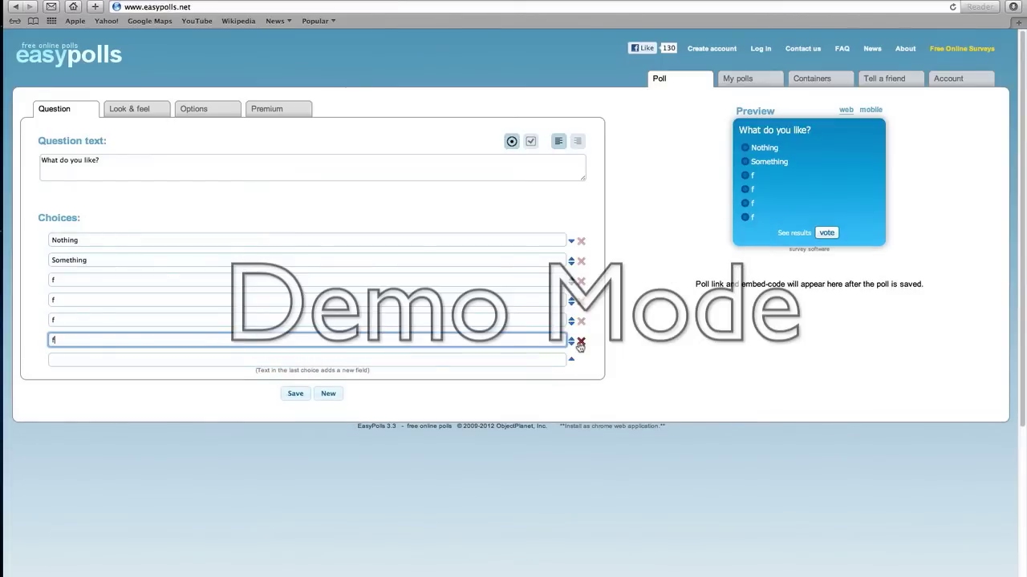
# Replace choices three to six with Nothing, Something, Nothing, Something
pyautogui.click(191, 282)
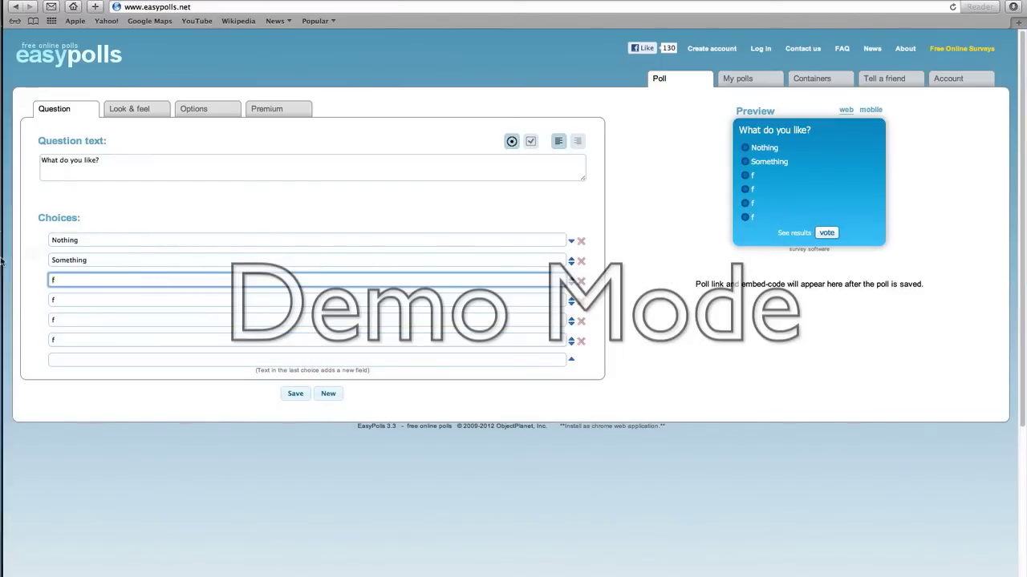
pyautogui.moveTo(1, 261)
pyautogui.press('BackSpace')
pyautogui.write('Nothing')
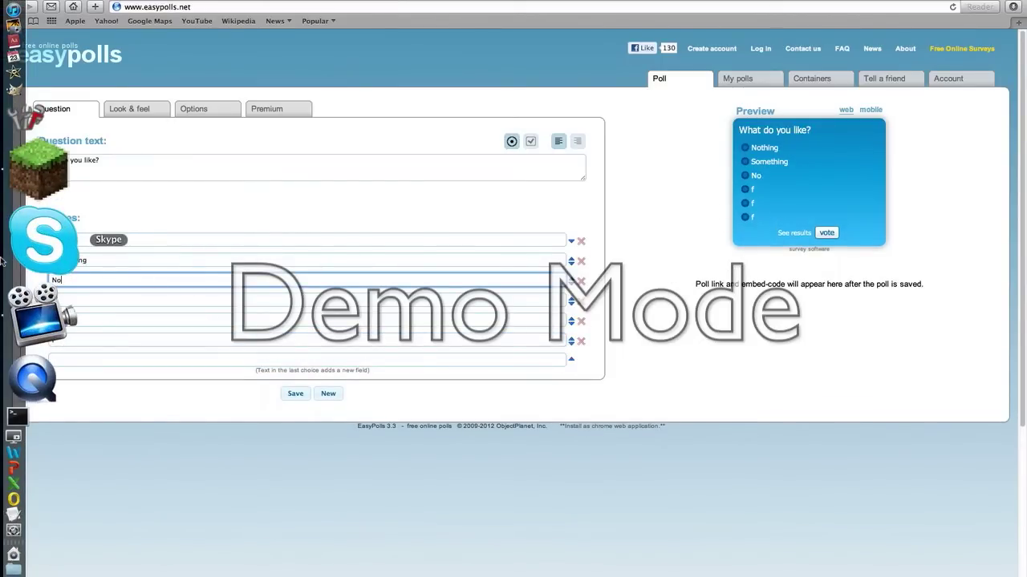
pyautogui.click(137, 300)
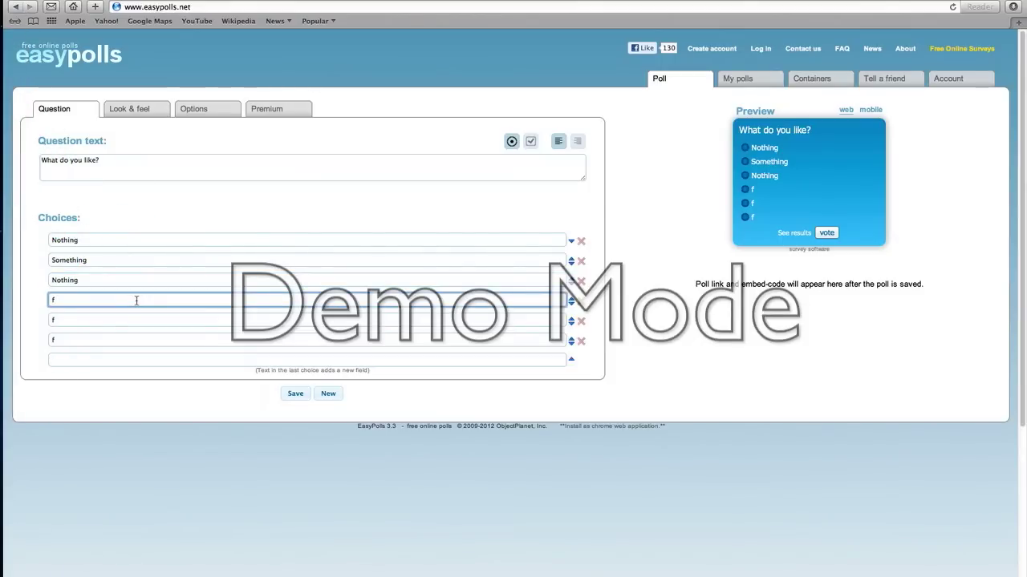
pyautogui.press('BackSpace')
pyautogui.write('Something')
pyautogui.click(125, 318)
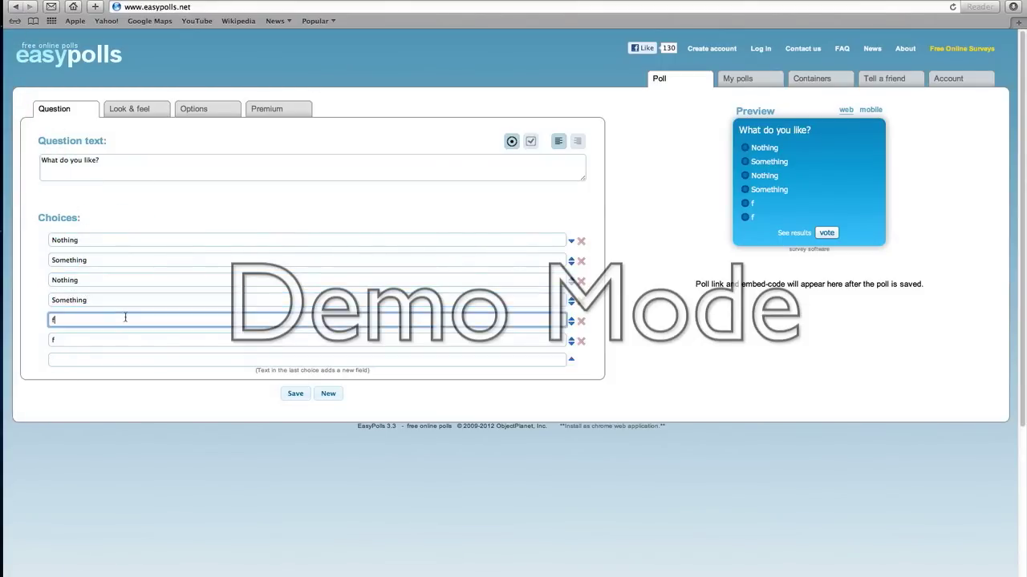
pyautogui.write('Nothing')
pyautogui.click(103, 337)
pyautogui.press('BackSpace')
pyautogui.write('S')
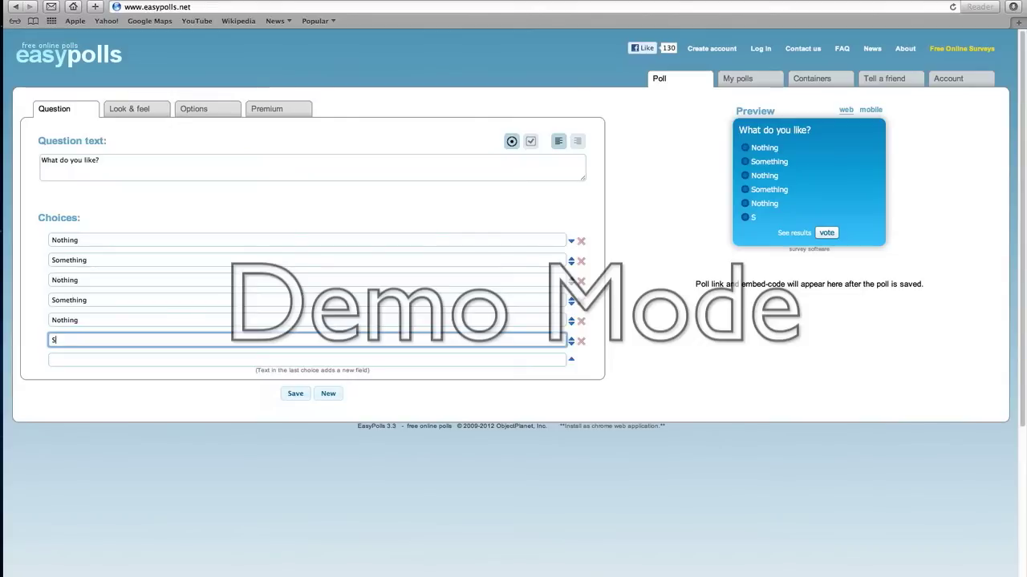
pyautogui.write('oemthin')
pyautogui.write('ething')
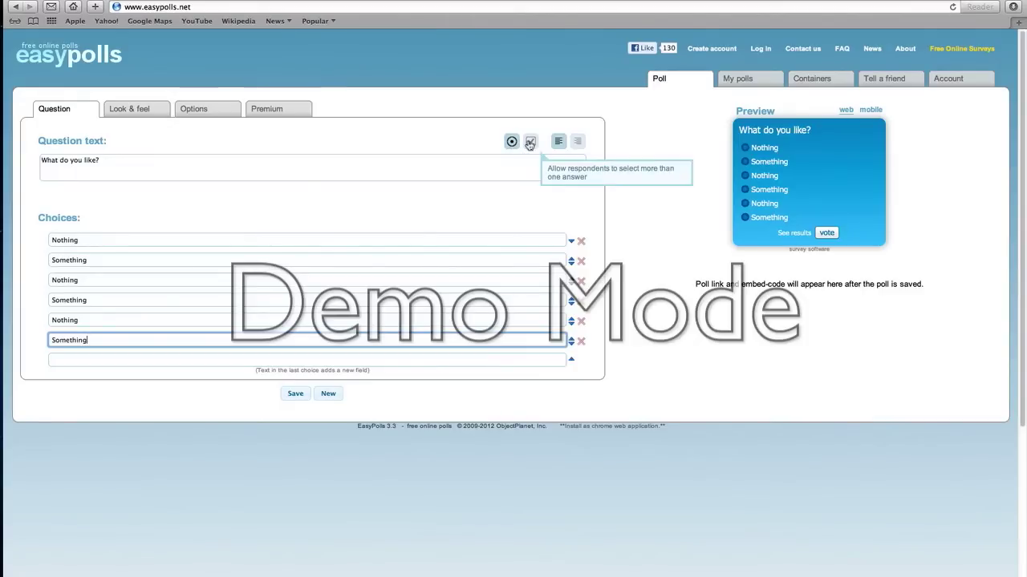
# Allow multiple answers, keep the content left-aligned, and save, which prompts account creation
pyautogui.click(530, 143)
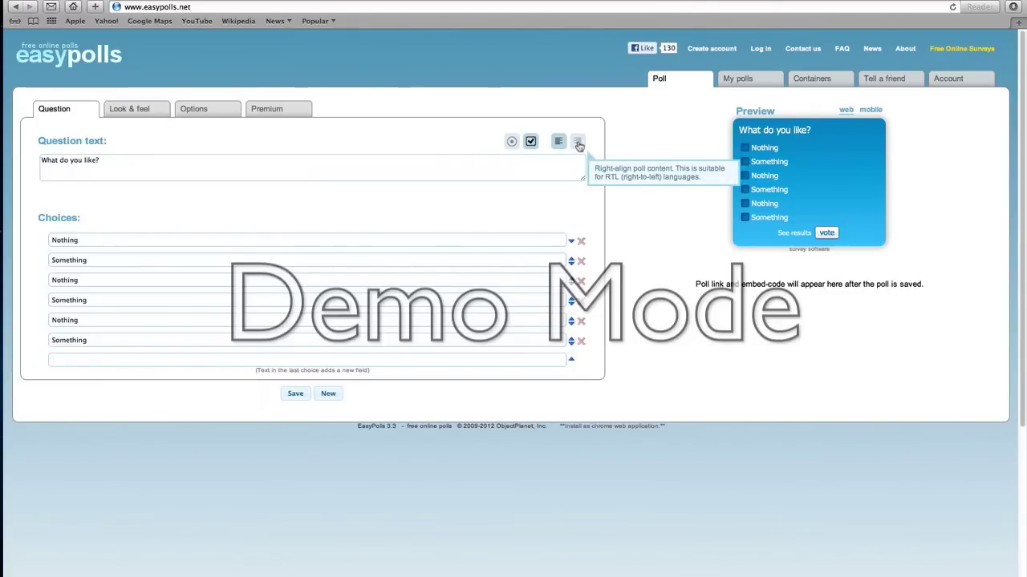
pyautogui.click(577, 142)
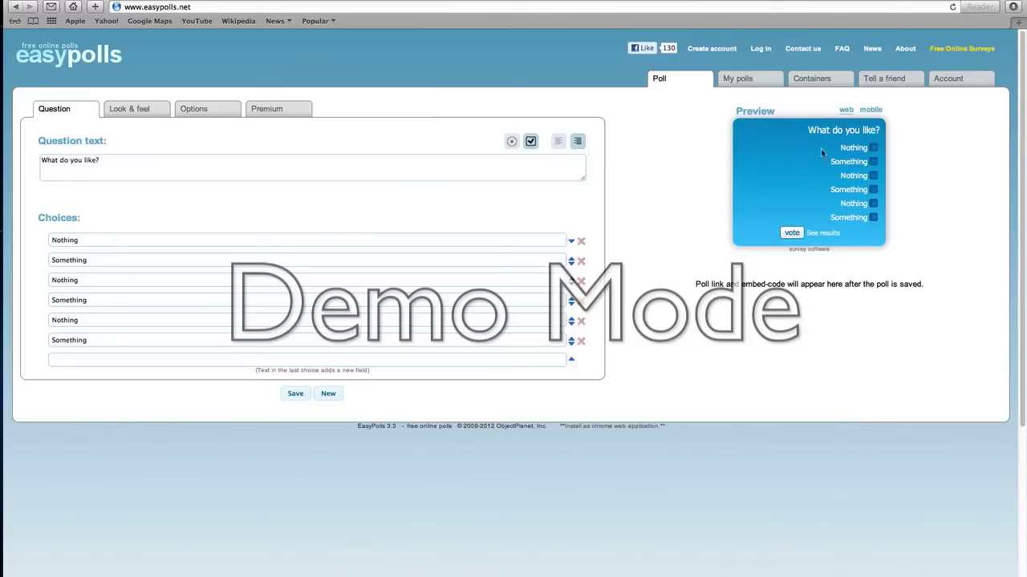
pyautogui.click(560, 142)
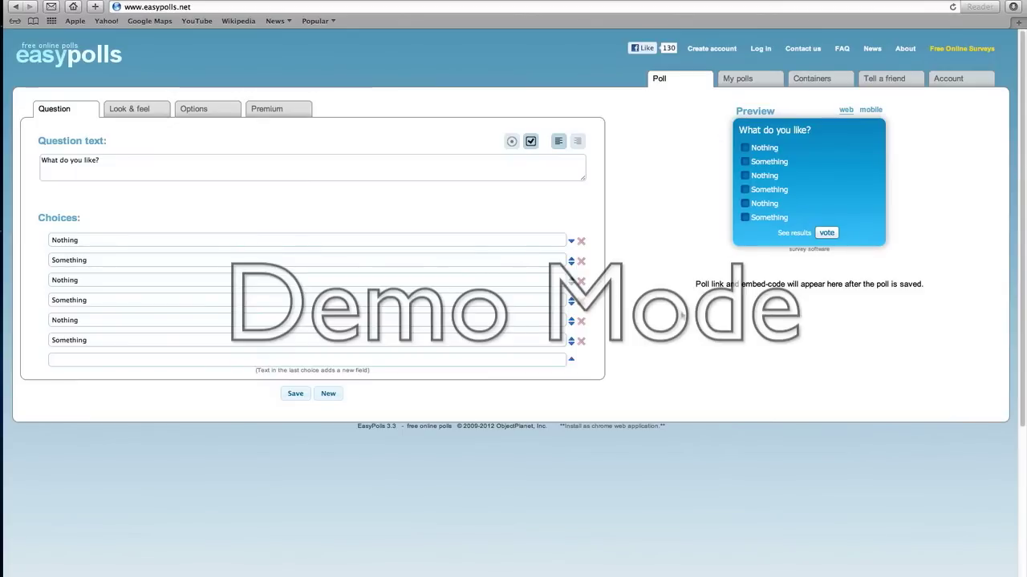
pyautogui.click(296, 396)
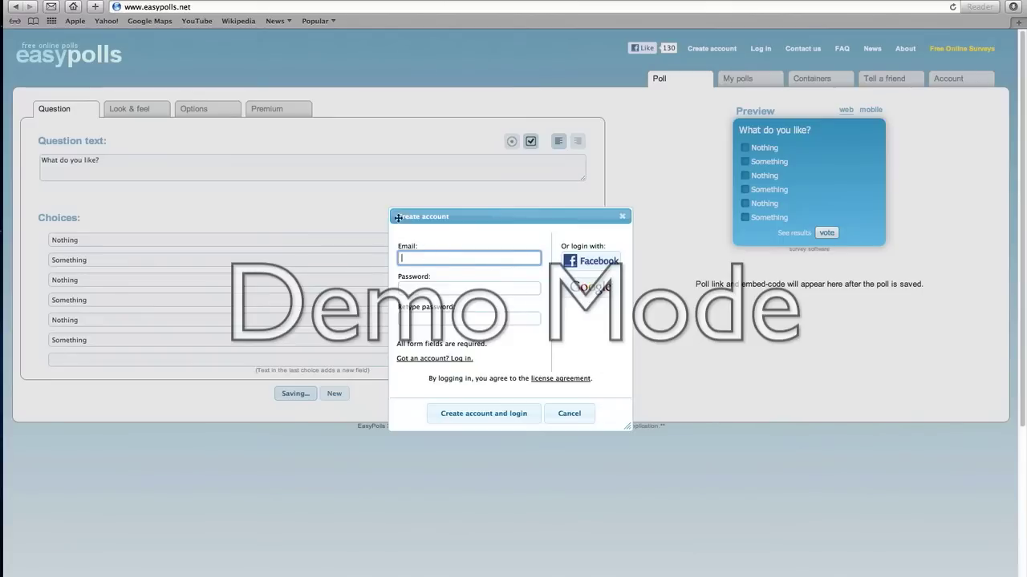
# Try the empty sign-up form, then log in with a Google account instead
pyautogui.press('Return')
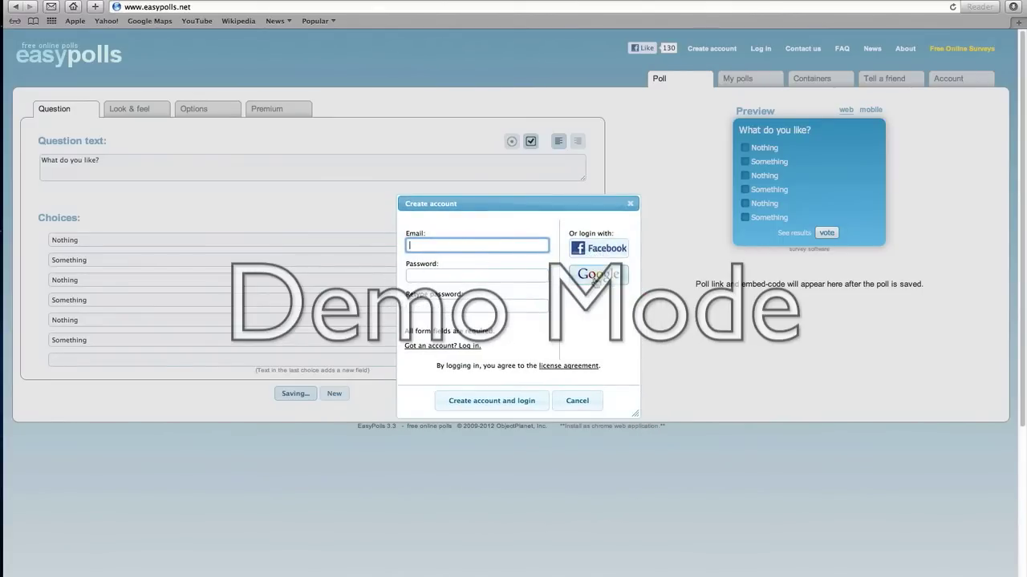
pyautogui.click(595, 277)
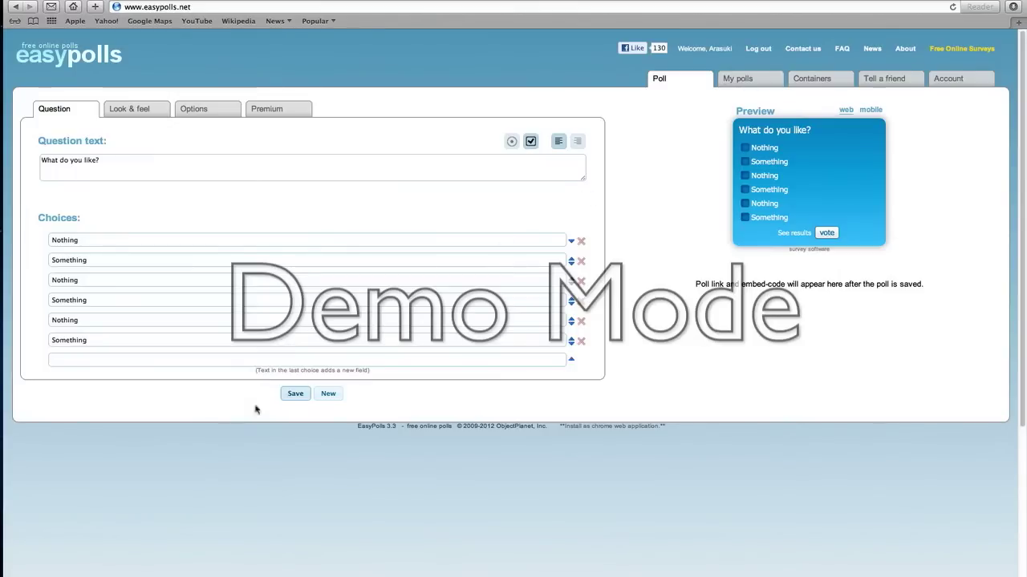
# Save the poll, confirm it appears under My polls, then return to the editor
pyautogui.click(295, 394)
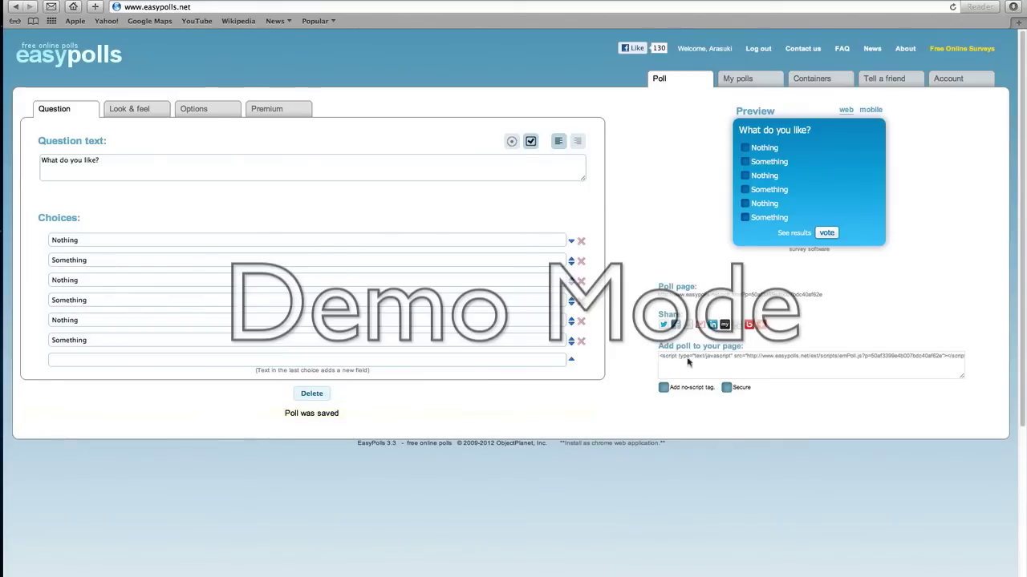
pyautogui.click(747, 81)
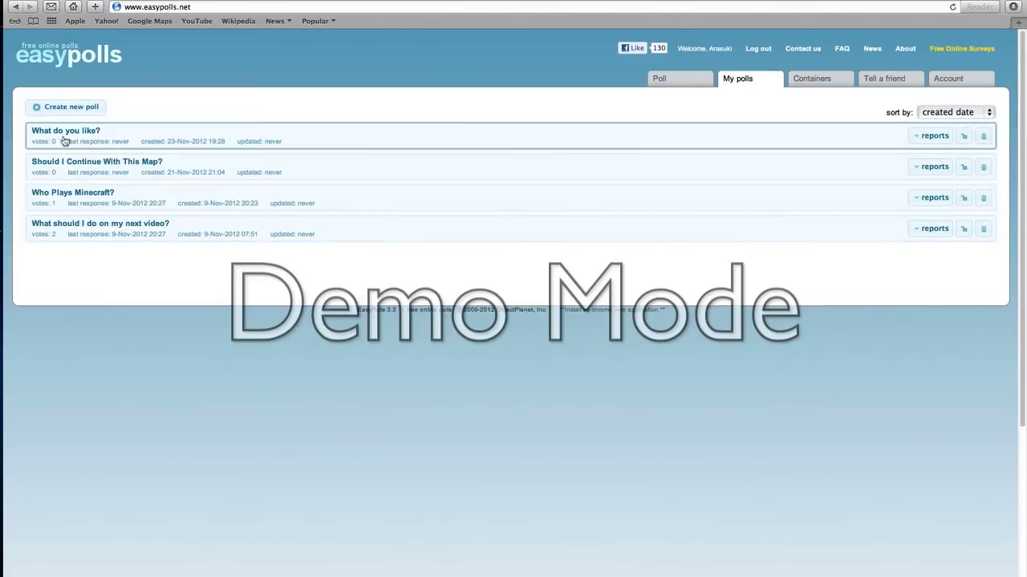
pyautogui.click(797, 143)
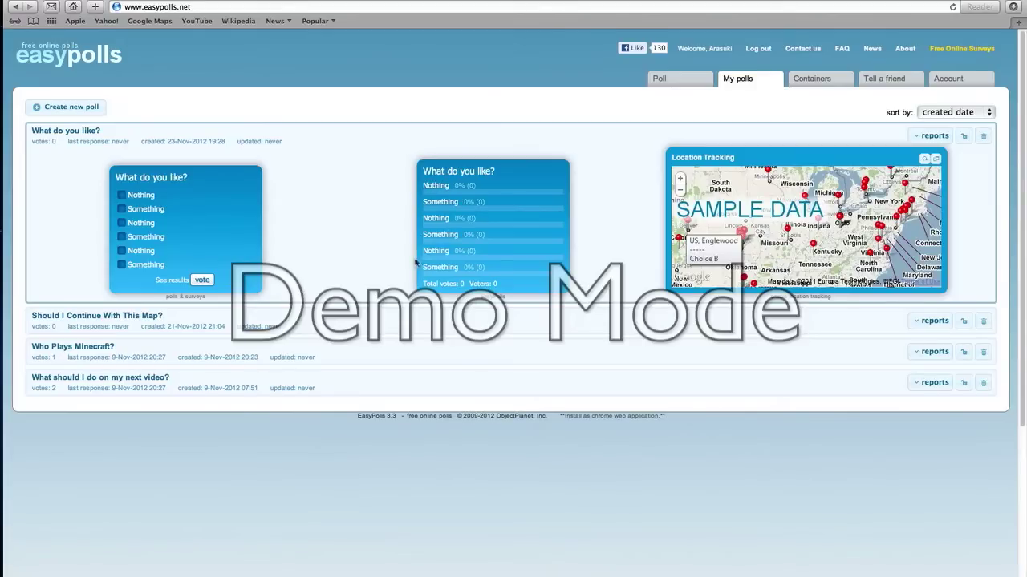
pyautogui.click(673, 84)
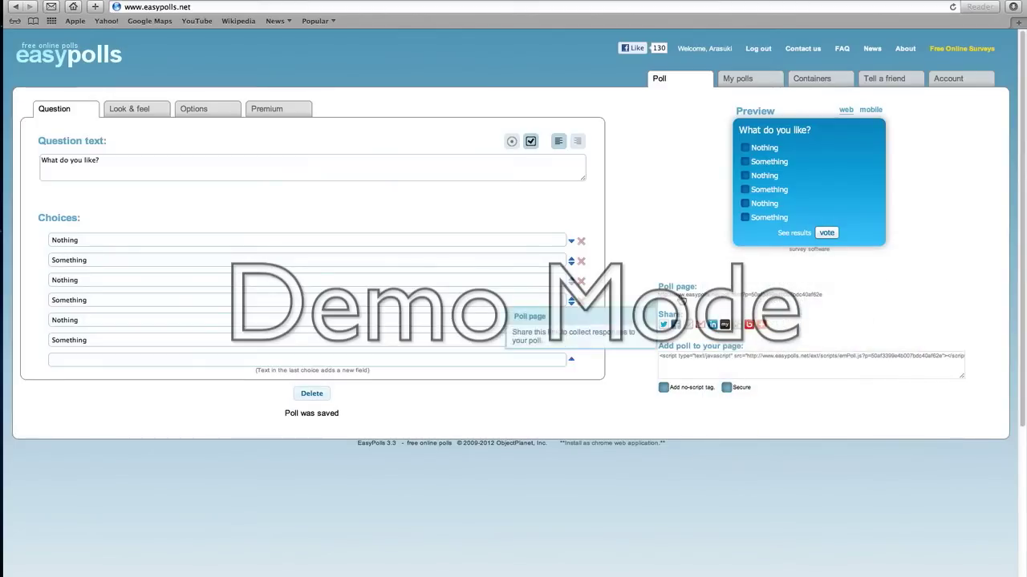
# On the public poll page, vote for all three Nothing choices to show 33% each
pyautogui.click(681, 296)
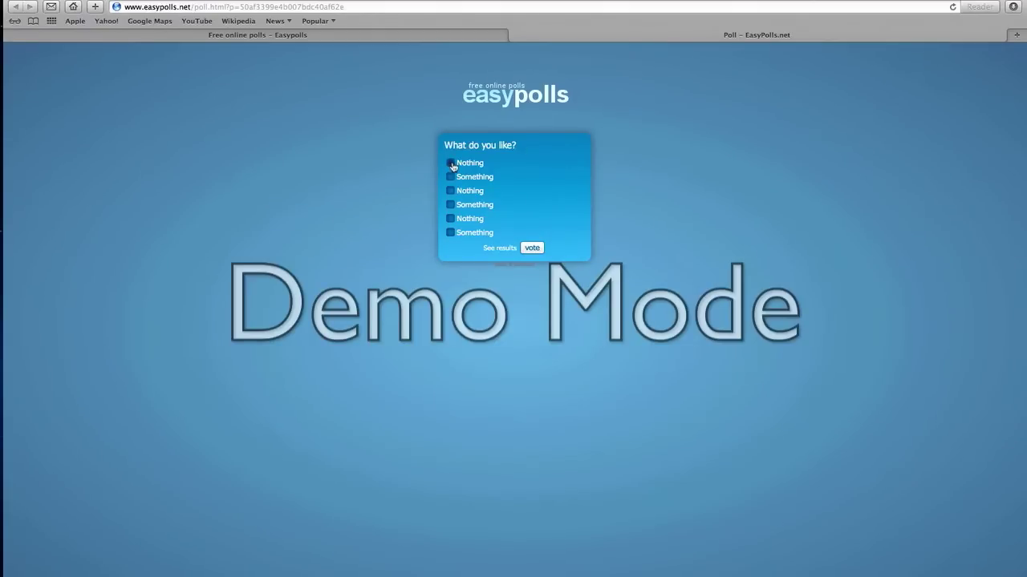
pyautogui.click(451, 164)
pyautogui.click(450, 191)
pyautogui.click(450, 218)
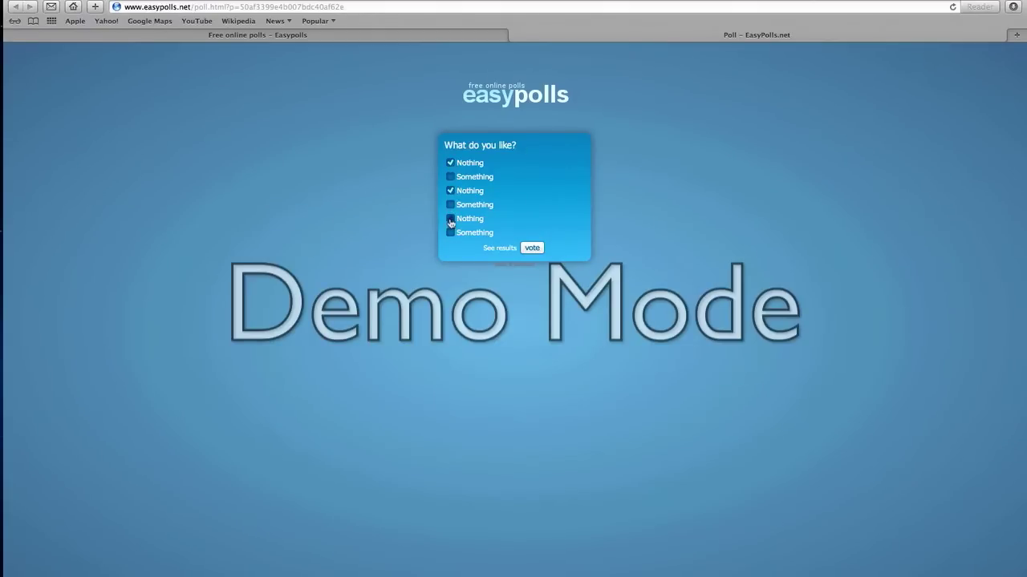
pyautogui.click(531, 248)
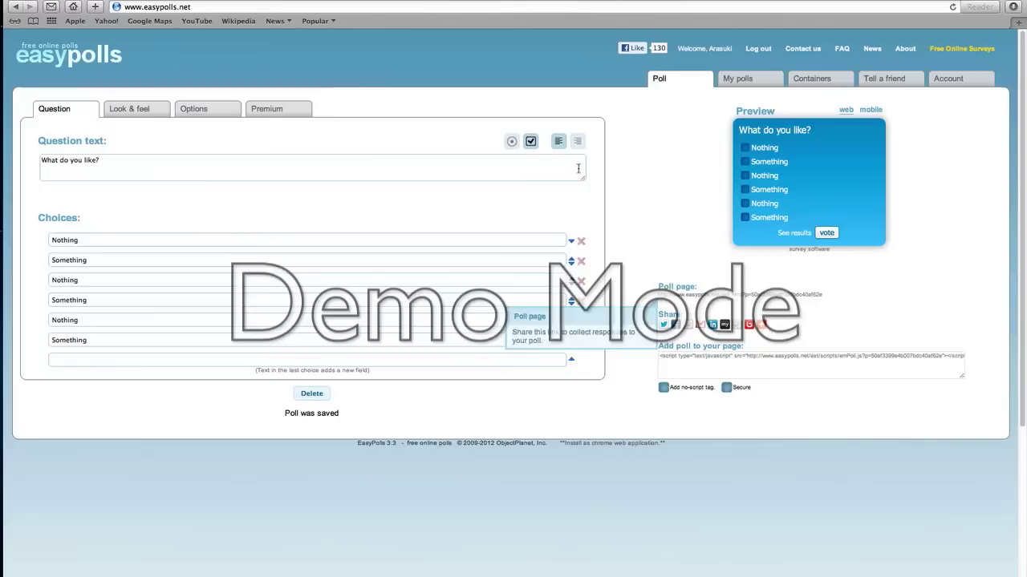
# Close the poll page, view the 'Should I Continue With This Map?' poll, and refresh My polls to 3 votes
pyautogui.click(516, 34)
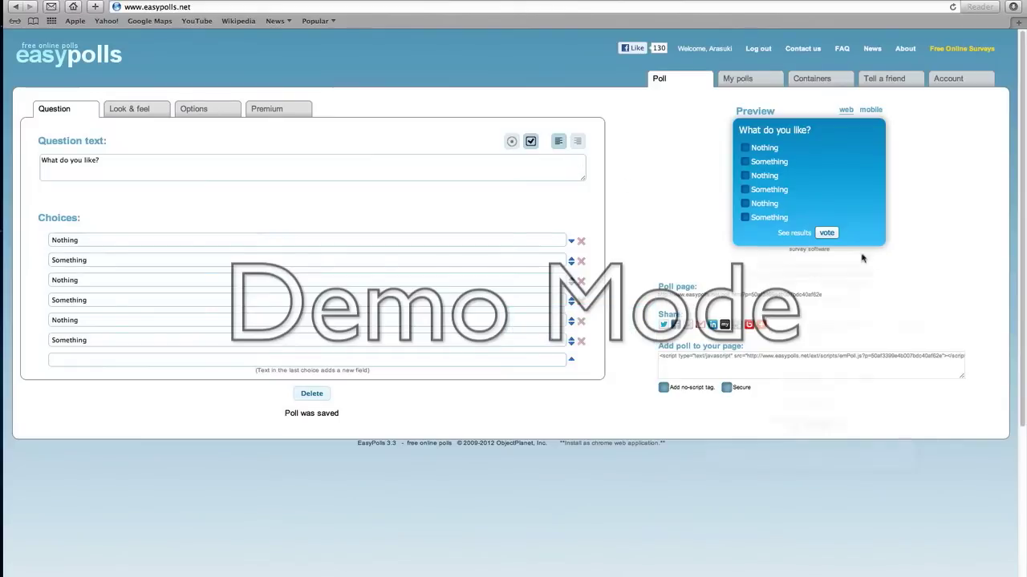
pyautogui.click(732, 78)
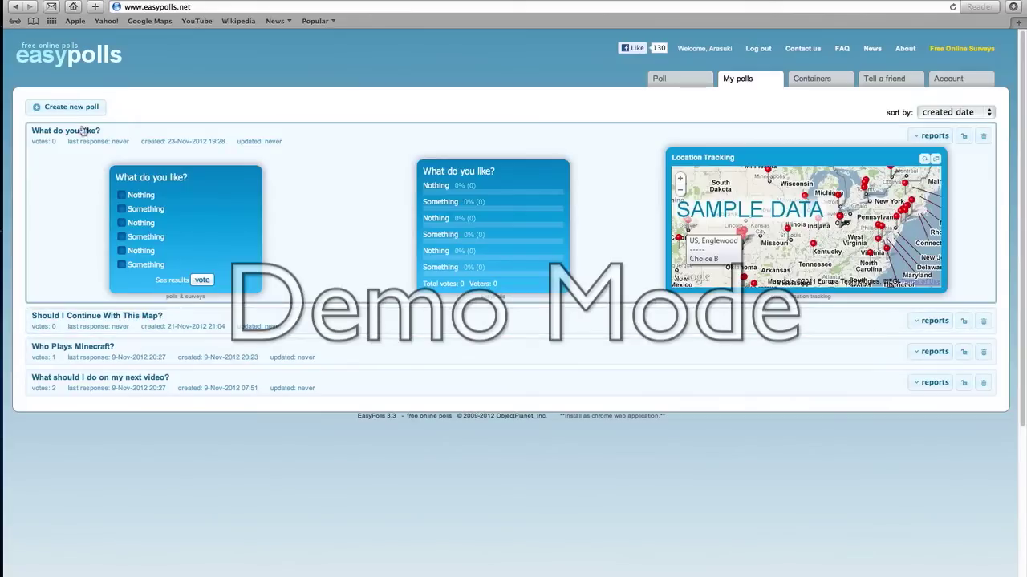
pyautogui.click(88, 318)
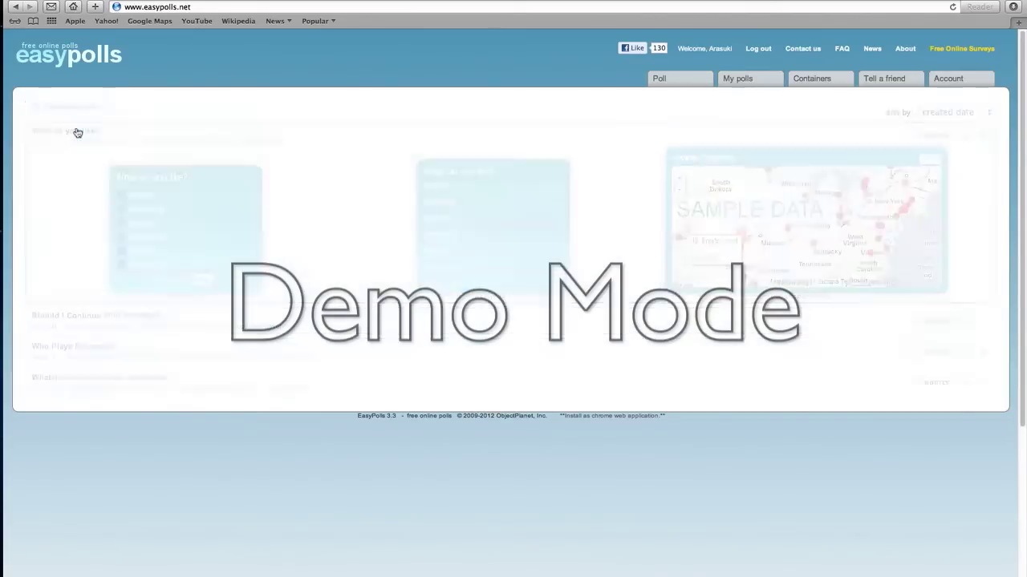
pyautogui.click(742, 81)
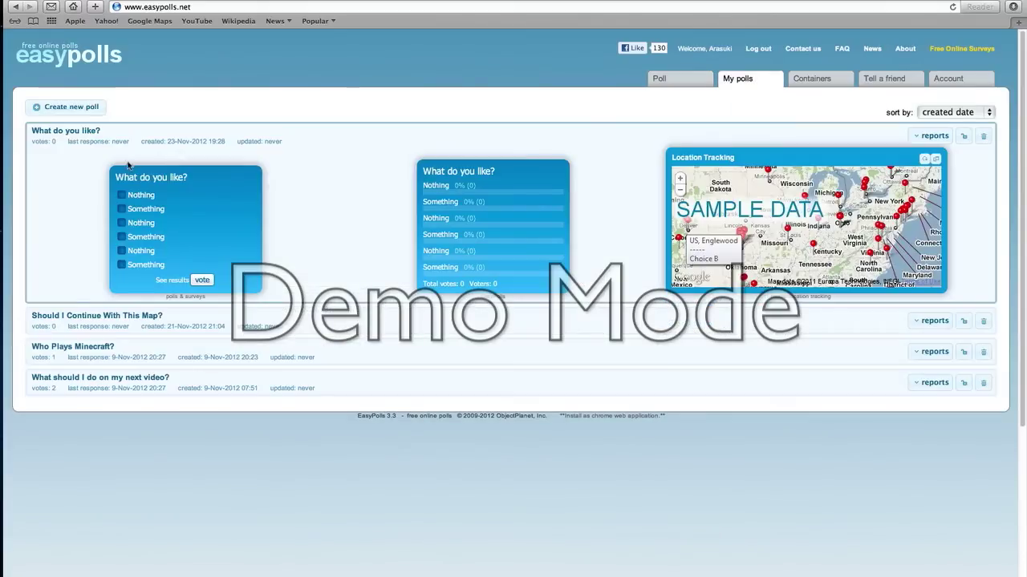
pyautogui.click(244, 141)
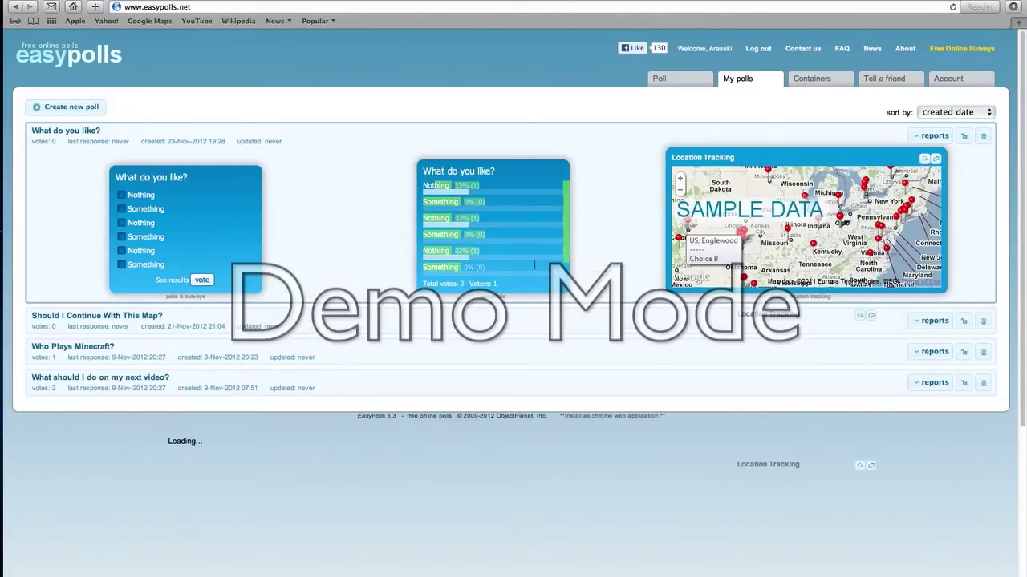
pyautogui.click(666, 80)
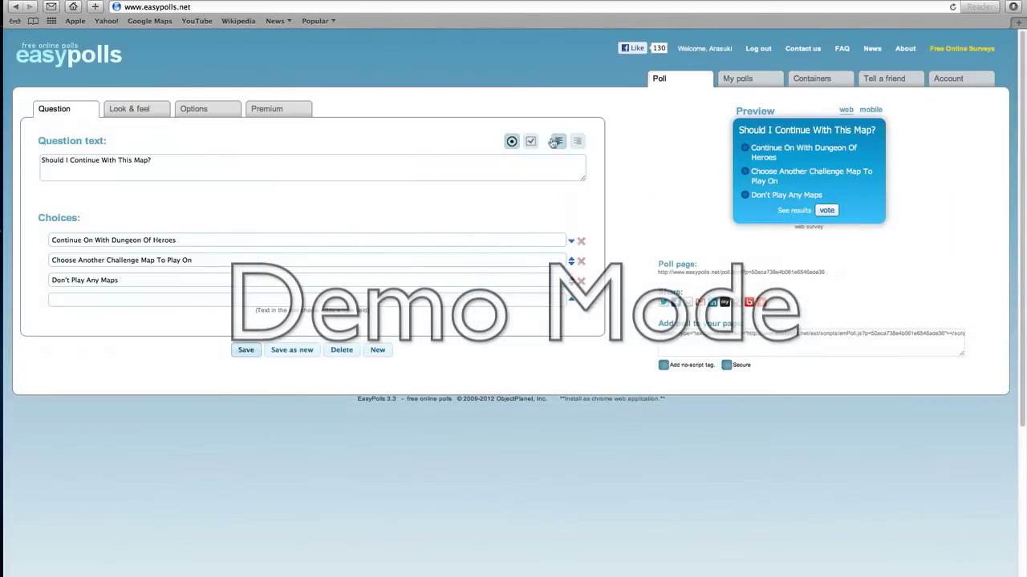